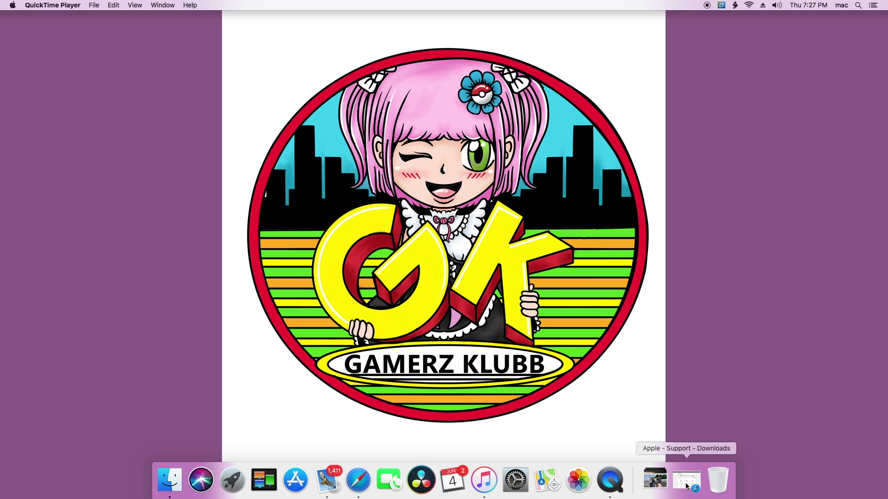
Switch to the Safari window with Apple's Downloads page and look through the product categories and Productivity Software downloads.
click(687, 484)
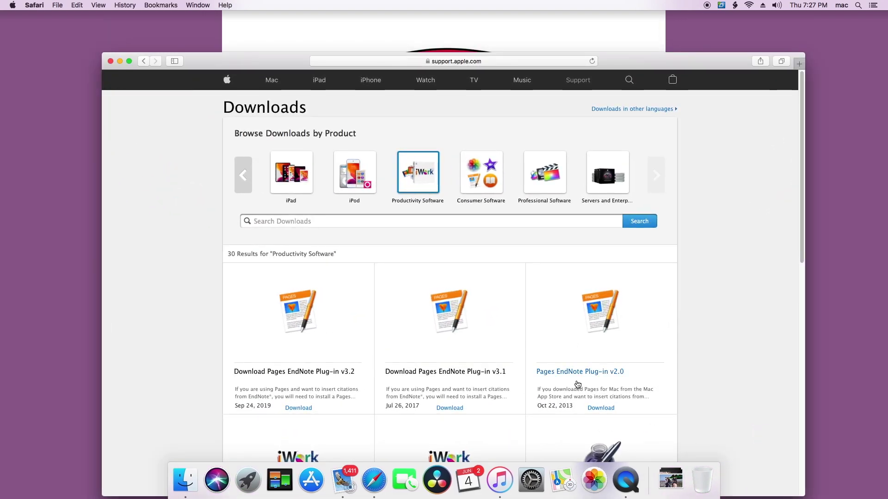
click(630, 82)
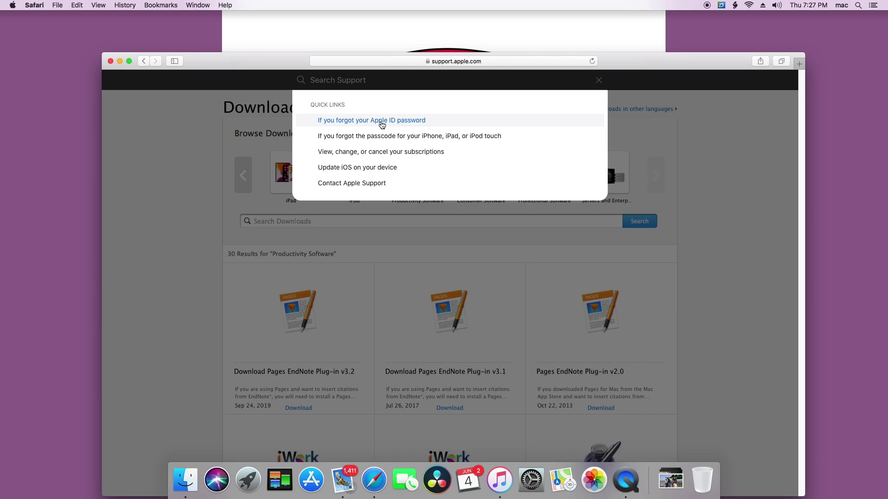
click(224, 128)
click(247, 177)
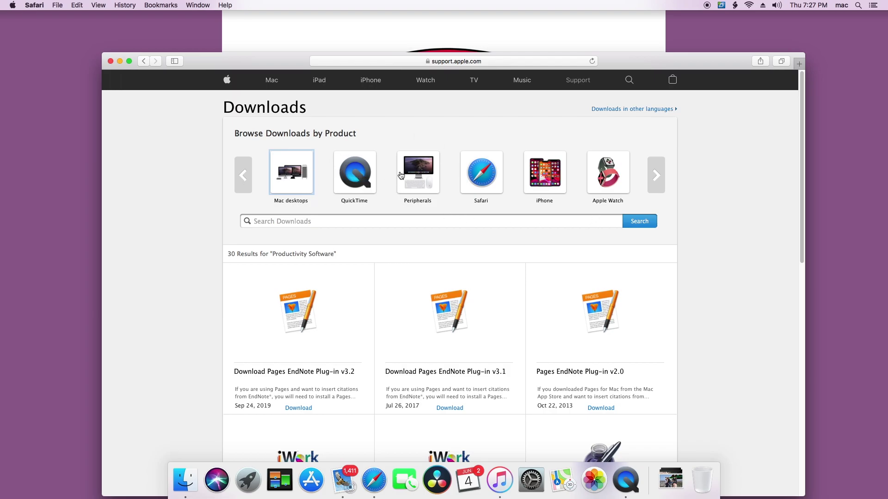
click(658, 181)
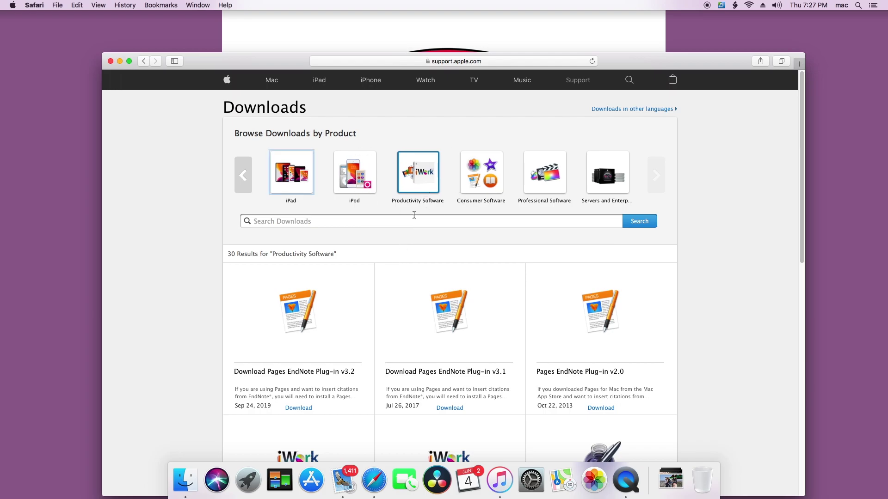
drag(798, 131, 799, 221)
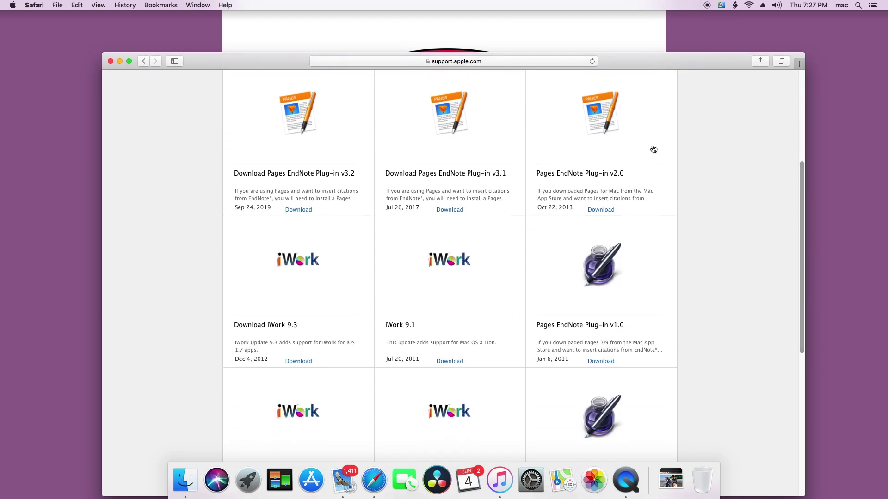
drag(612, 63, 601, 29)
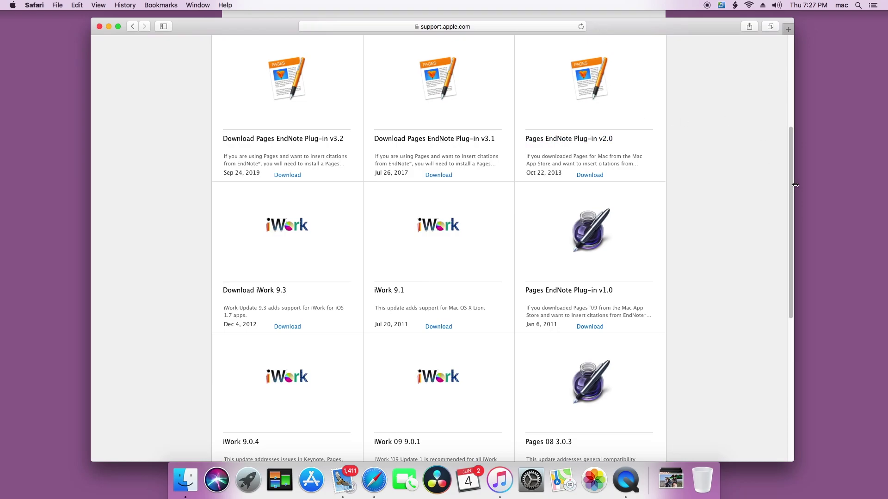
drag(792, 197, 784, 76)
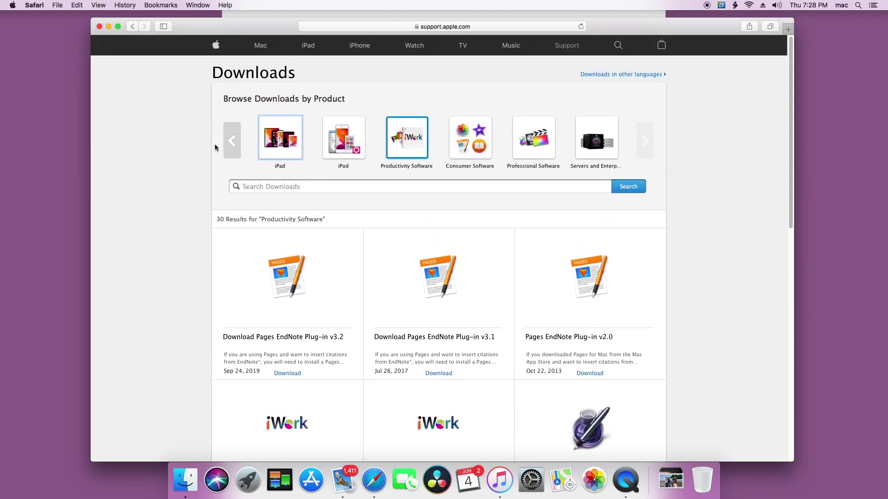
Search the Apple Support site for "iwork".
click(617, 45)
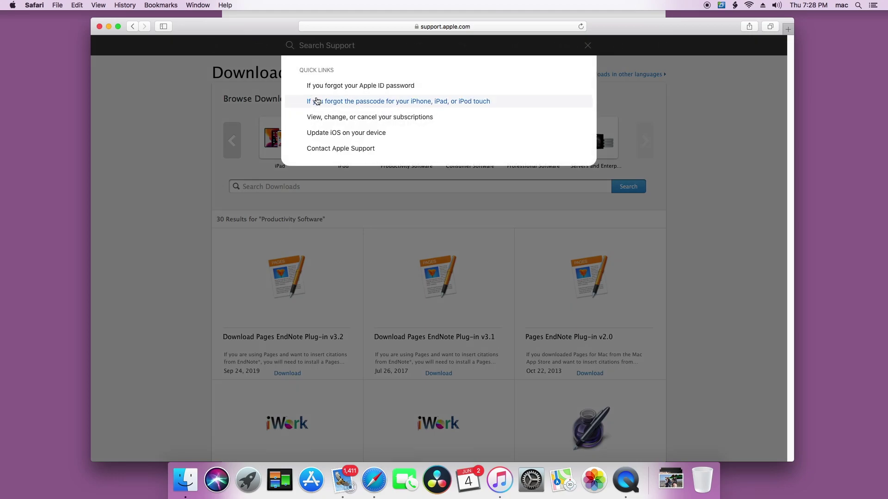
text(iwo)
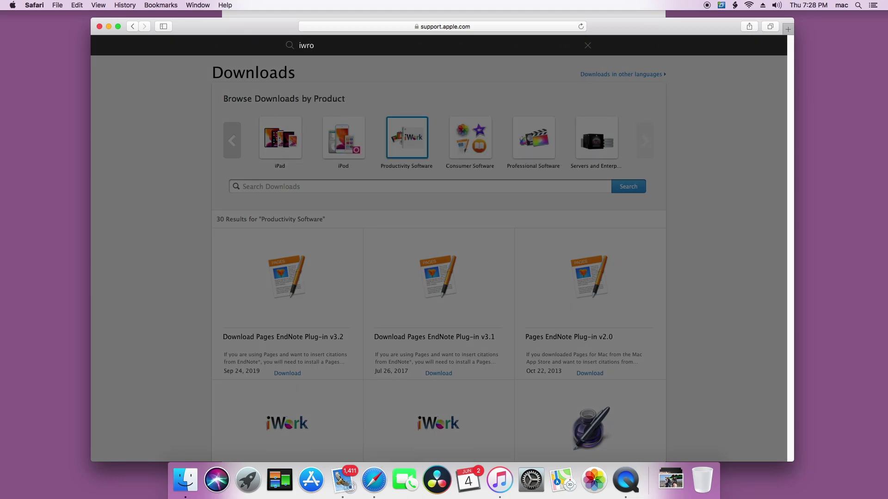
text(rk)
key(Return)
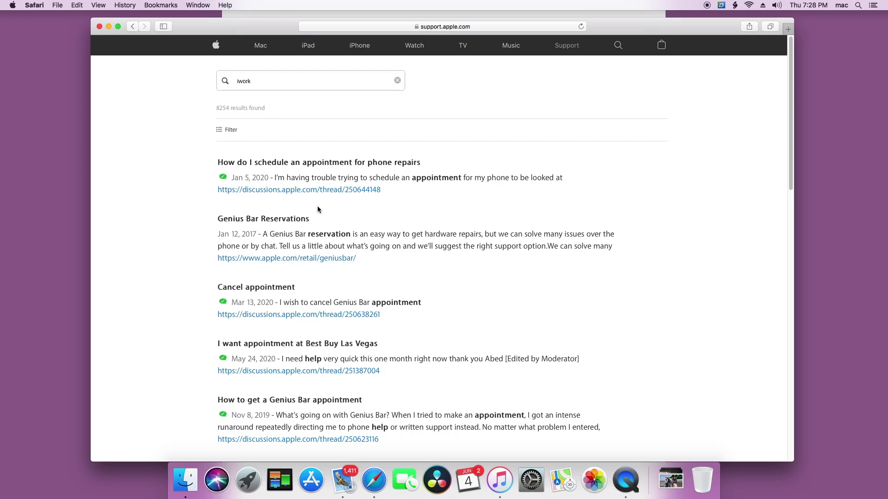
Retry the Apple Support search for "iwork" and return to the Productivity Software downloads page.
click(618, 47)
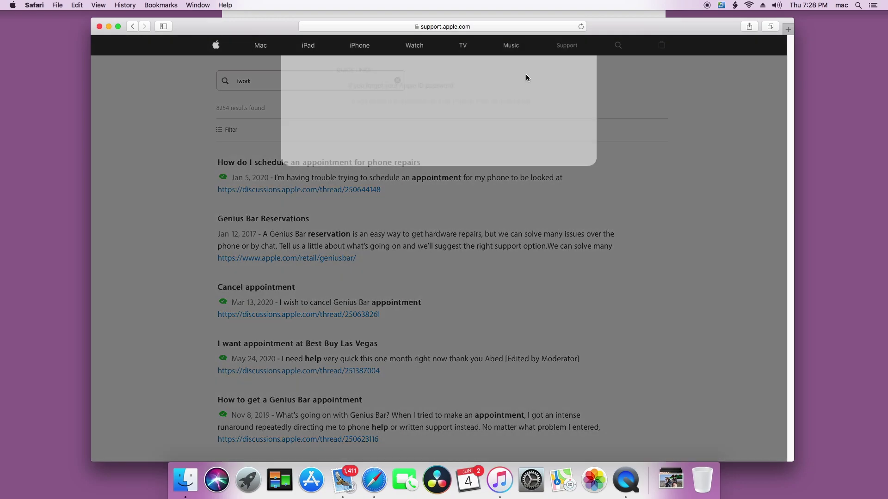
text(iwo)
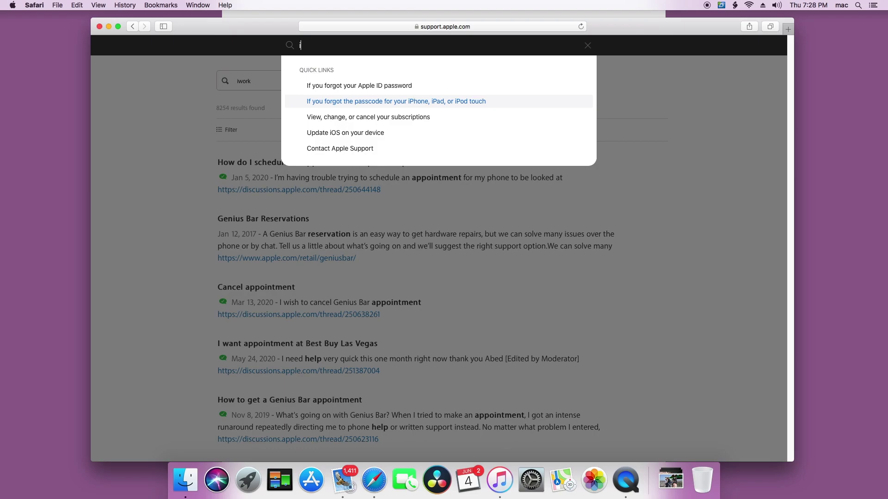
text(rk)
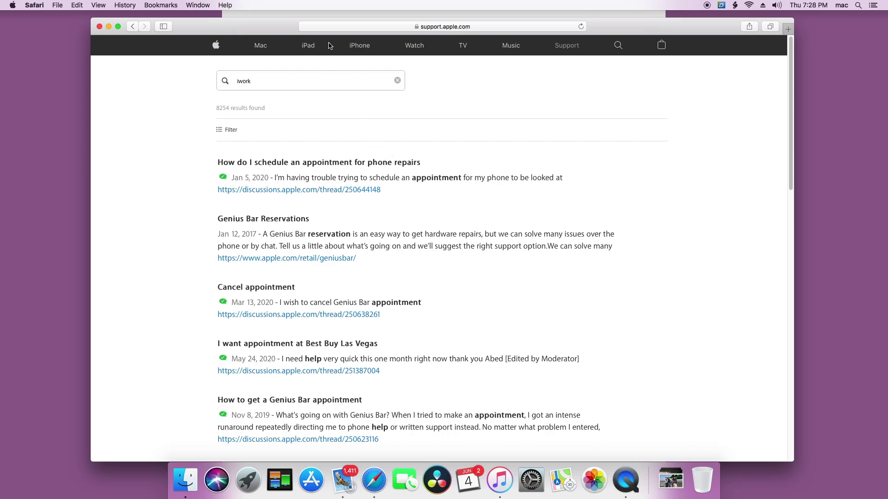
click(131, 28)
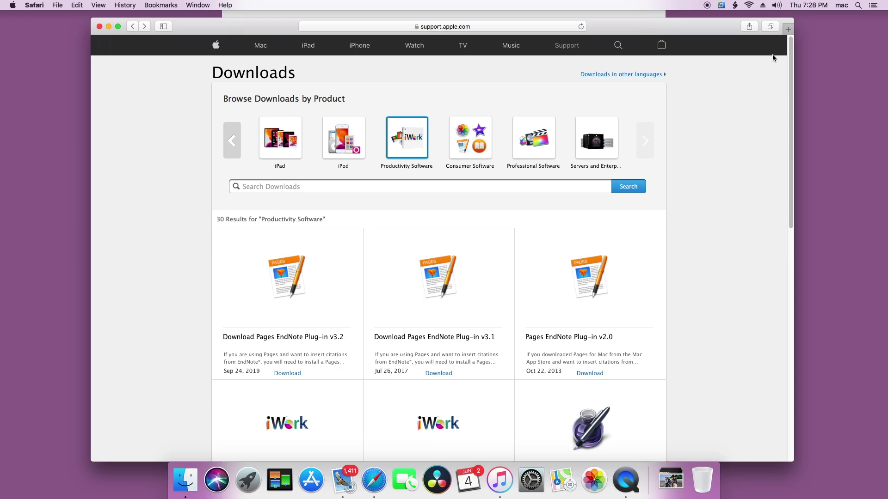
Open the Apple home page in a new tab and search it for "iwork".
click(789, 27)
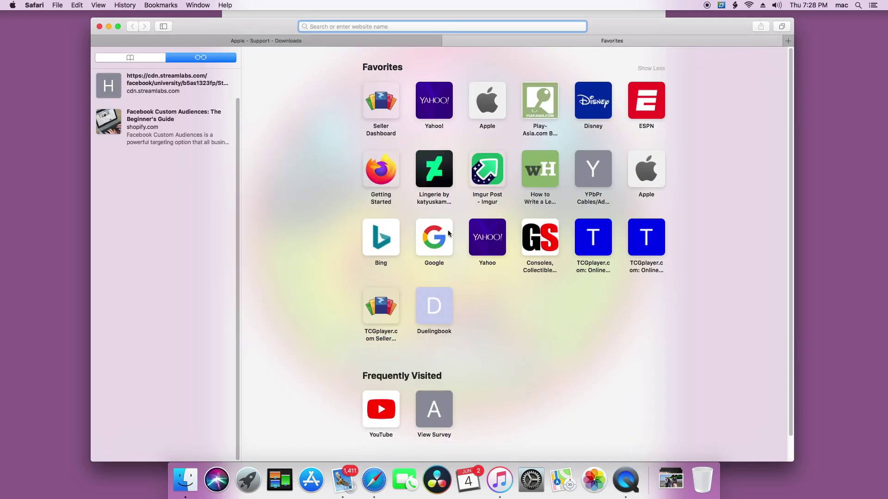
click(506, 111)
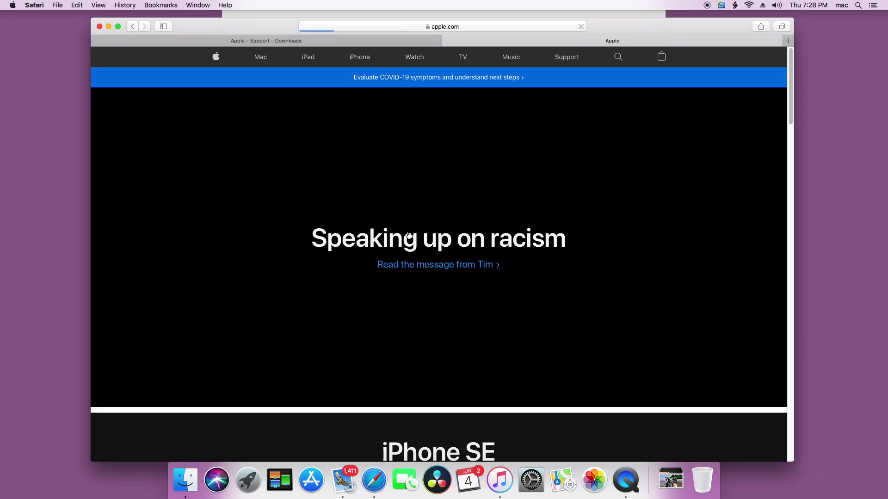
click(617, 56)
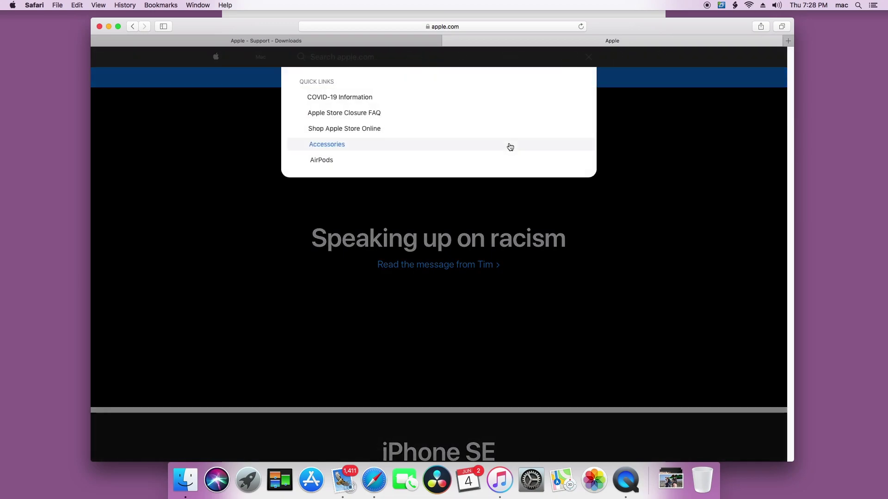
text(iwo)
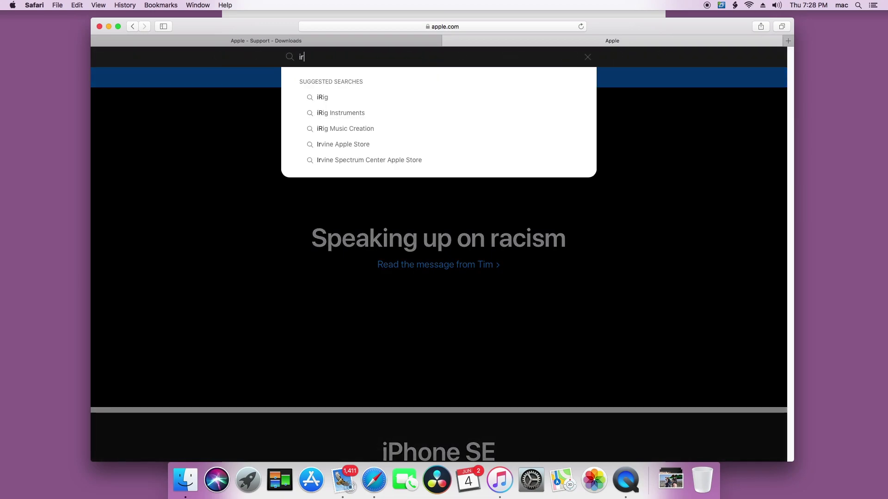
text(rk)
key(Return)
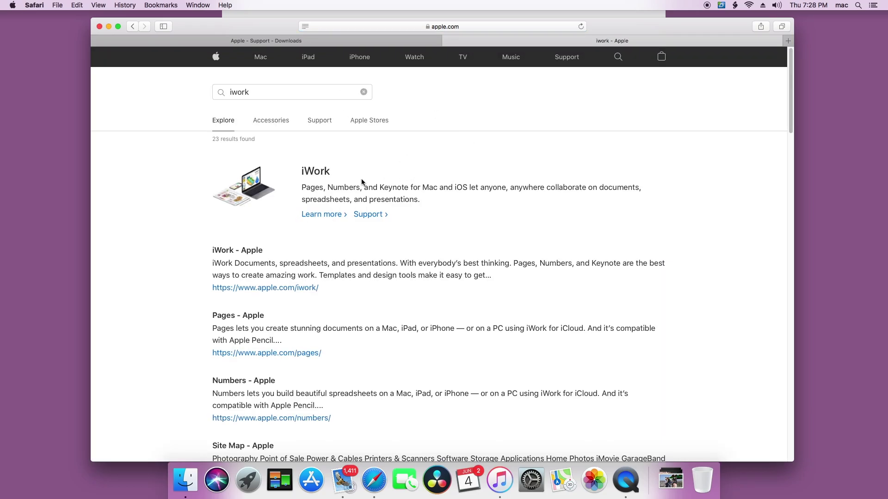
Open the iWork page from the results, review its Pages, Numbers and Keynote sections, and return to the Downloads page.
click(274, 291)
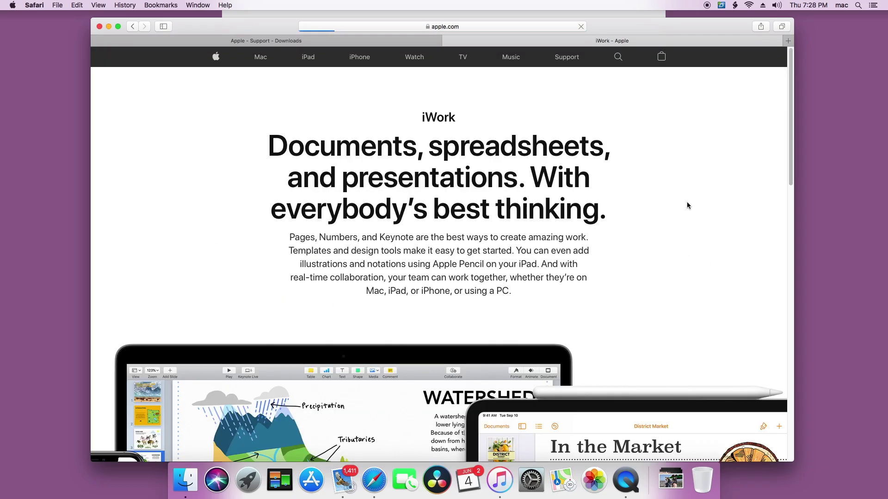
scroll(759, 262, down, 15)
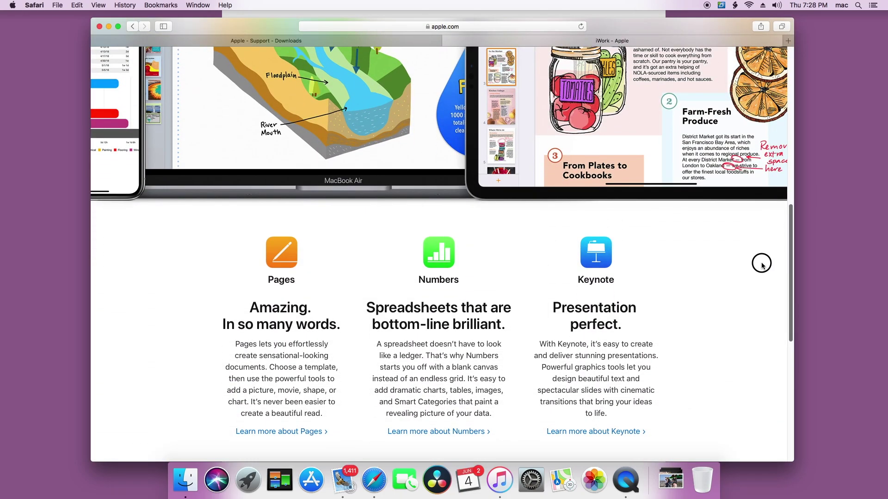
scroll(758, 339, up, 3)
scroll(774, 305, up, 1)
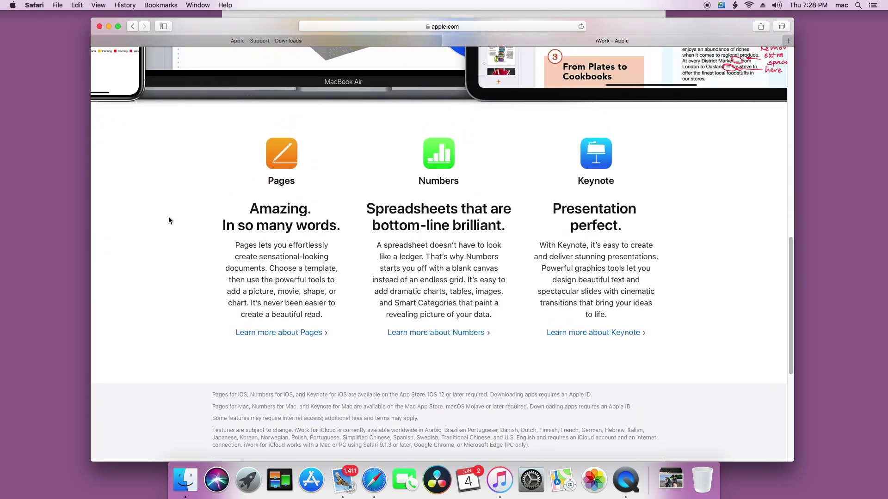
drag(791, 325, 790, 204)
click(298, 40)
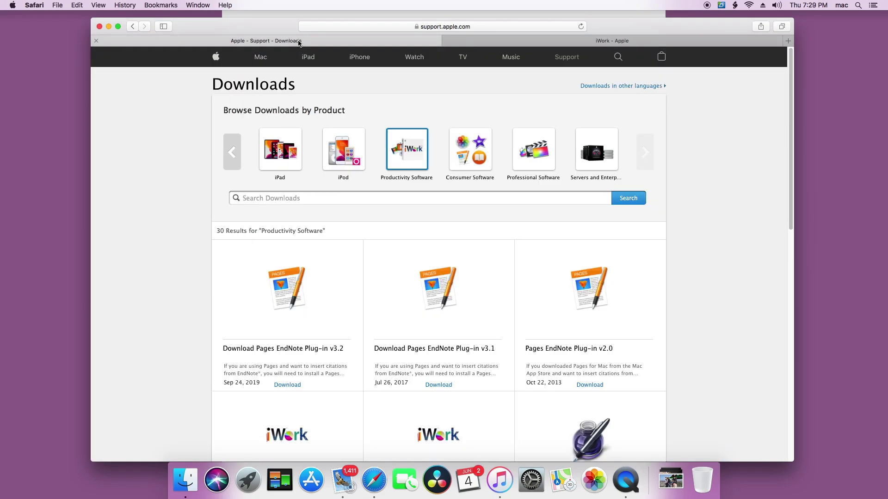
Switch to the App Store, check the available updates including the incompatible app updates, and minimize its window.
click(310, 480)
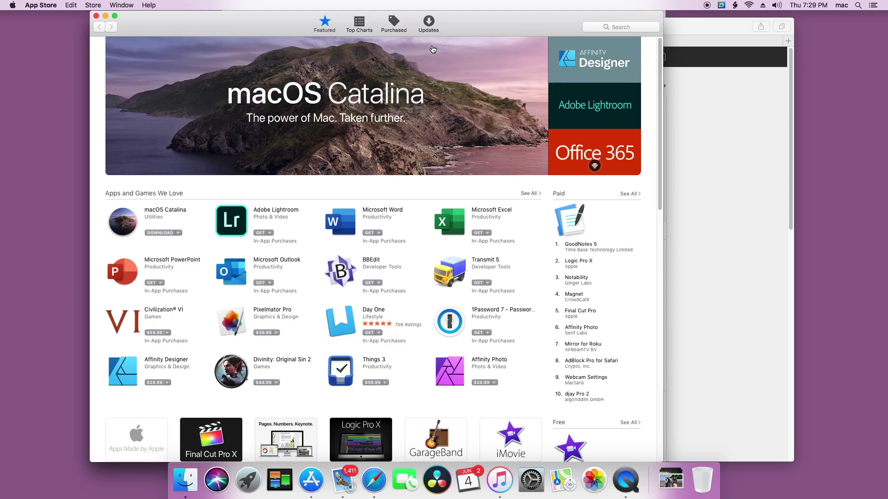
click(428, 29)
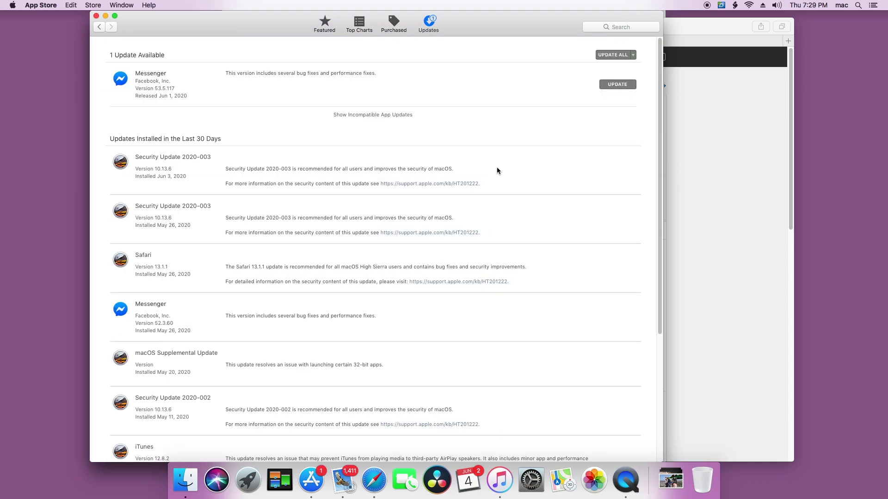
click(344, 115)
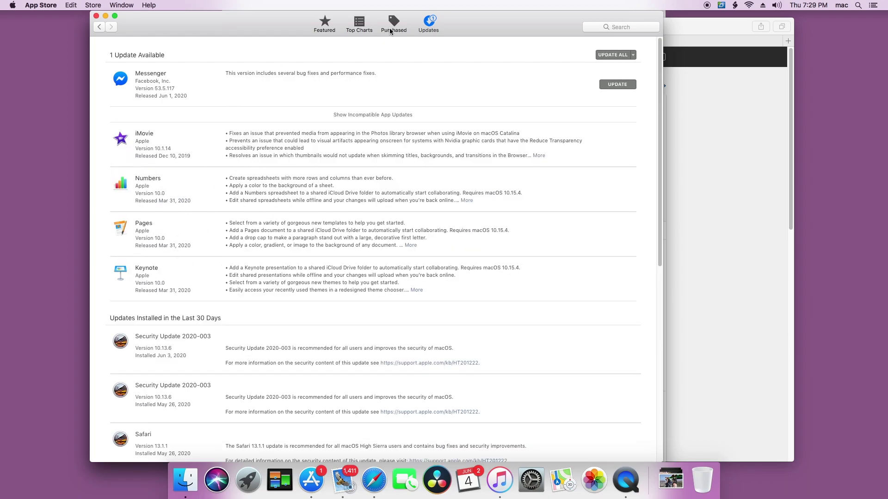
click(106, 17)
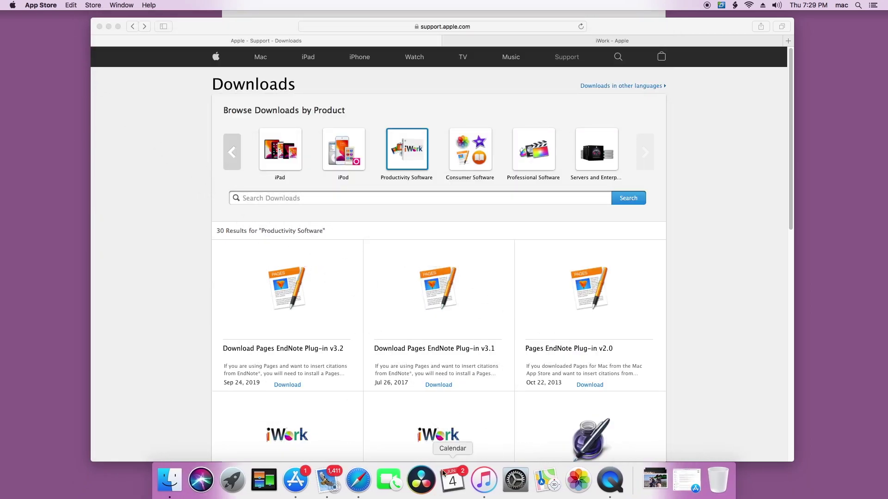
Launch Keynote from the second page of Launchpad.
click(229, 481)
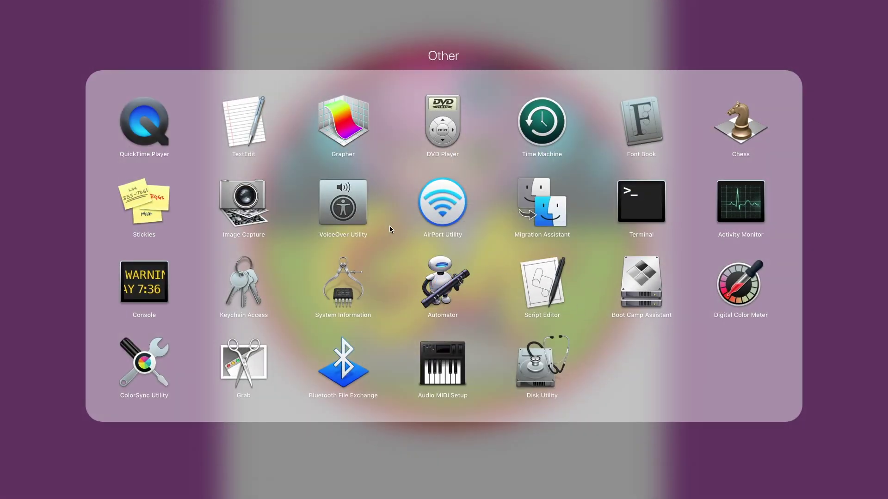
click(32, 279)
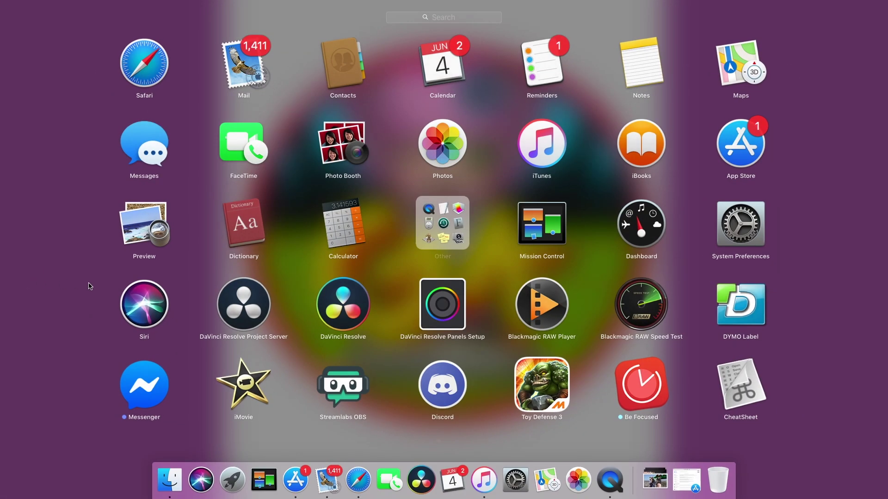
click(448, 440)
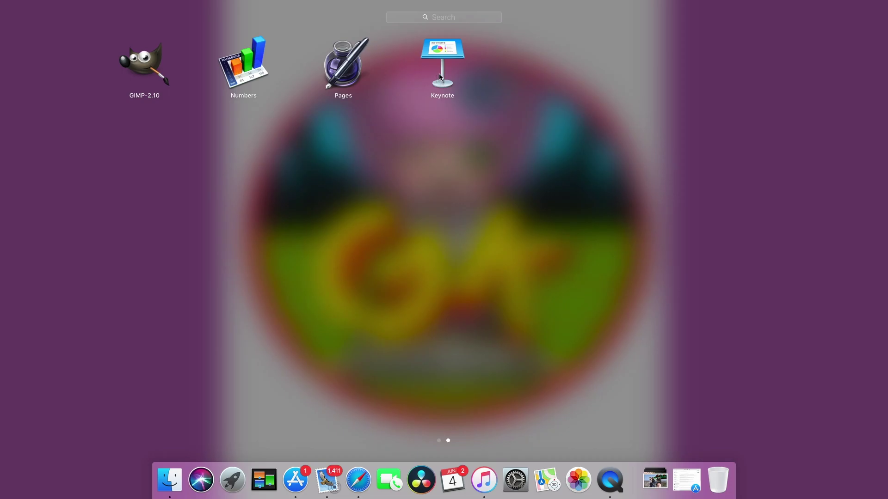
click(448, 65)
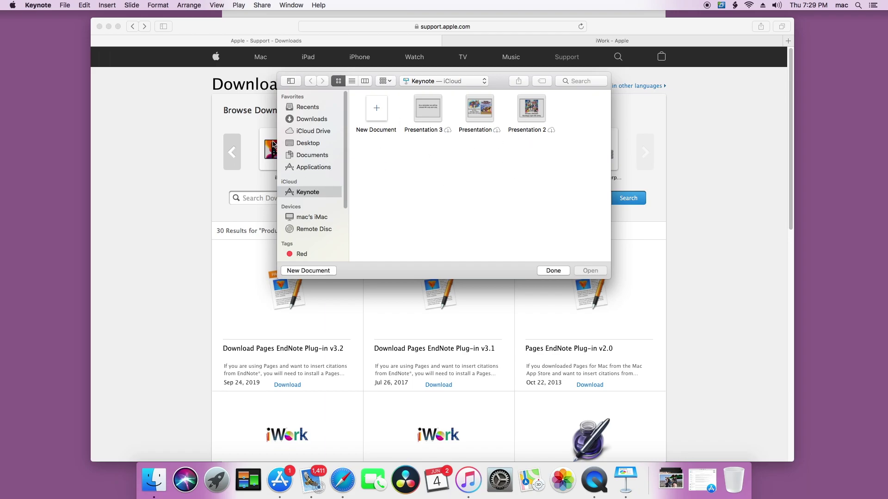
Examine the iMac's model and graphics details in About This Mac, close that window and dismiss Keynote's document browser.
click(13, 6)
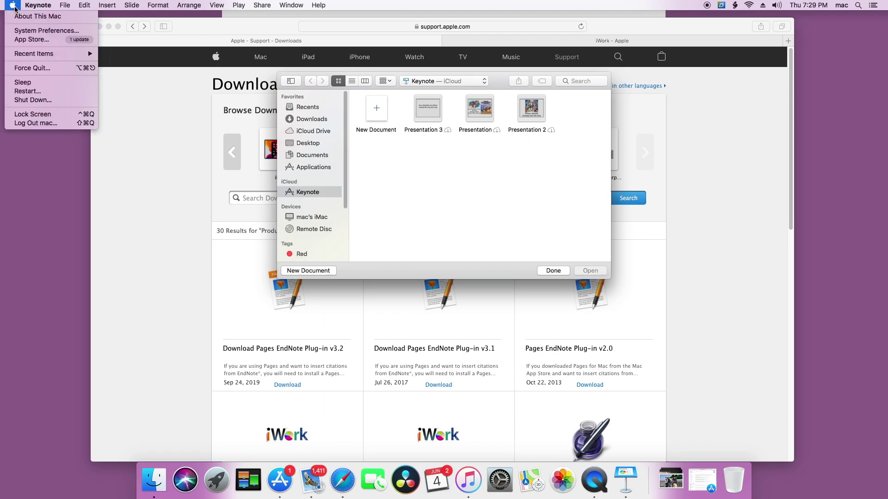
key(Escape)
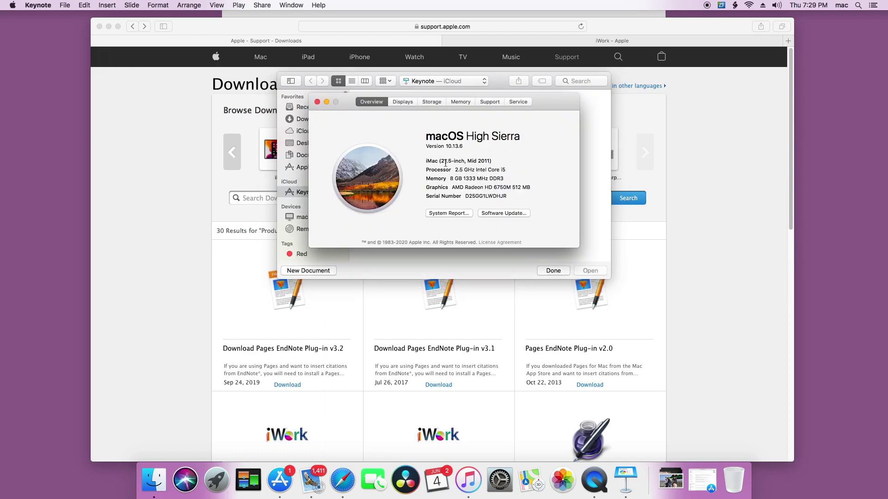
drag(426, 161, 496, 164)
click(496, 163)
drag(495, 190, 532, 187)
click(504, 187)
click(317, 102)
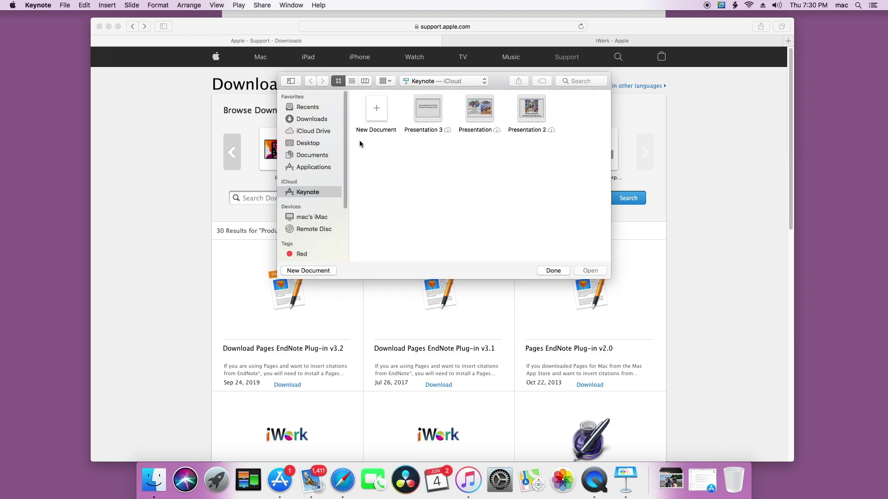
click(554, 271)
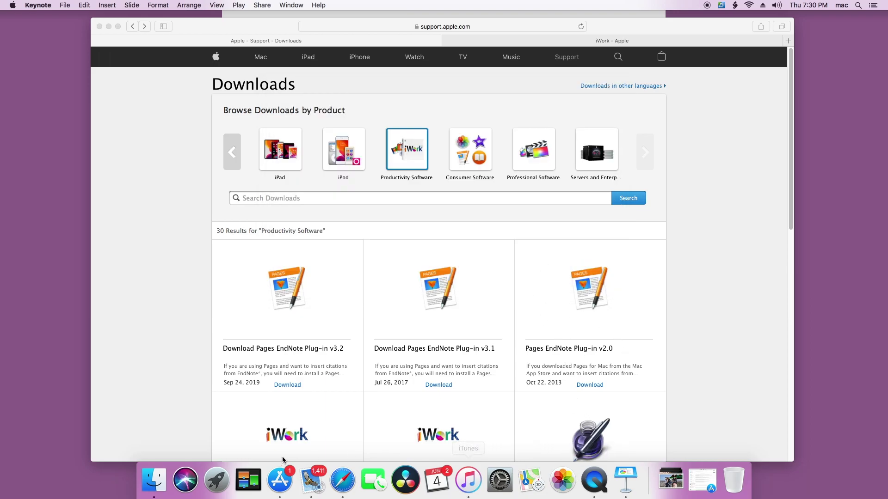
Launch the old Pages from Launchpad, choose to buy iWork '09 and open the page for buying a serial number.
click(224, 479)
click(346, 89)
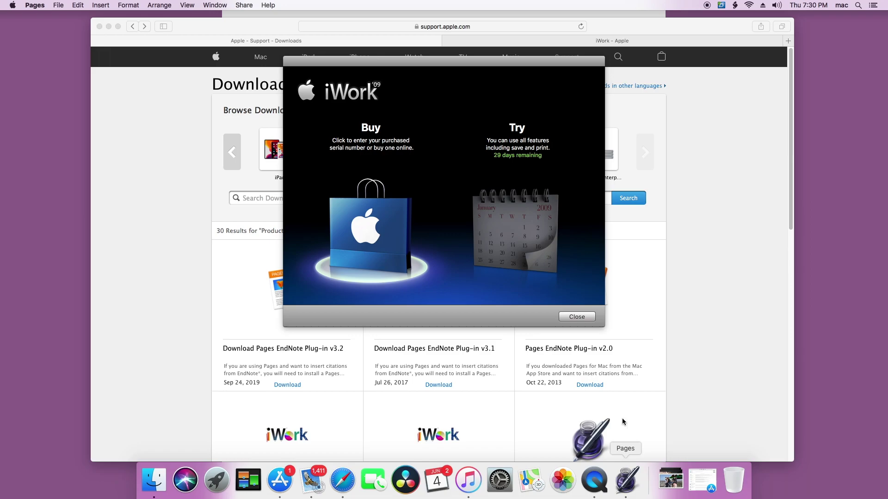
click(394, 224)
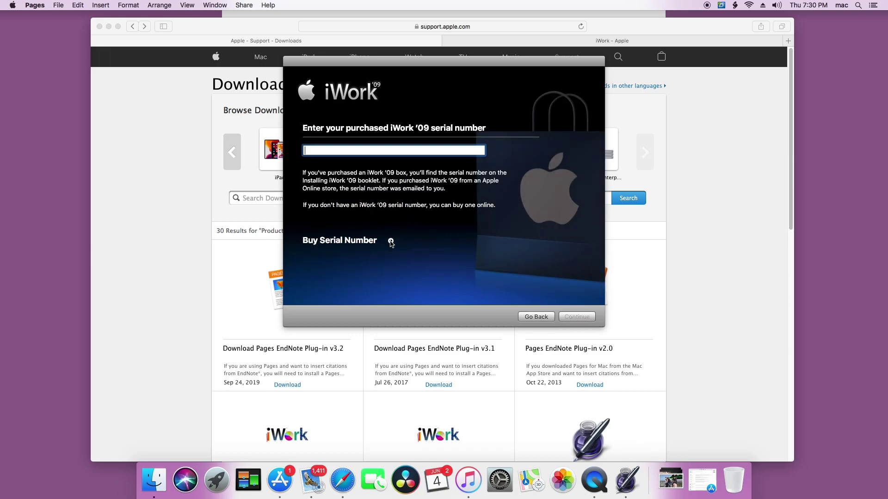
click(390, 241)
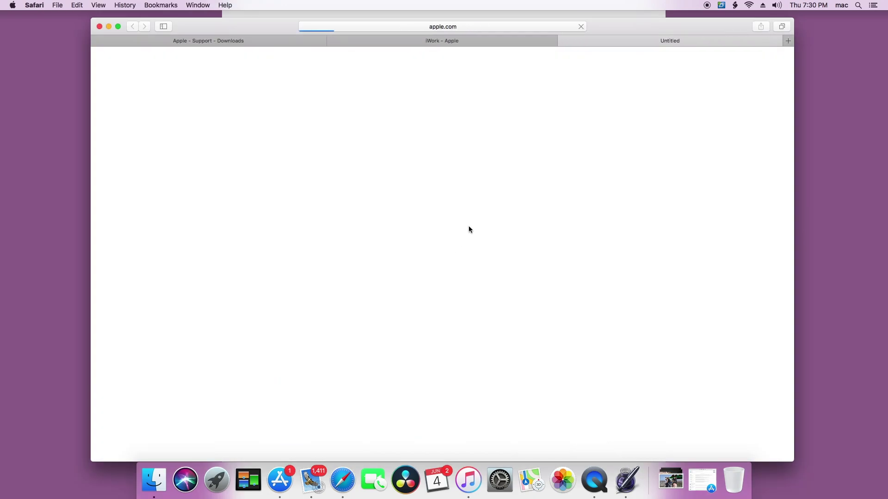
mouse_move(793, 124)
mouse_down()
mouse_move(767, 385)
mouse_move(784, 135)
mouse_up()
Return to Pages, go back from the serial number screen and start the iWork '09 trial.
click(627, 480)
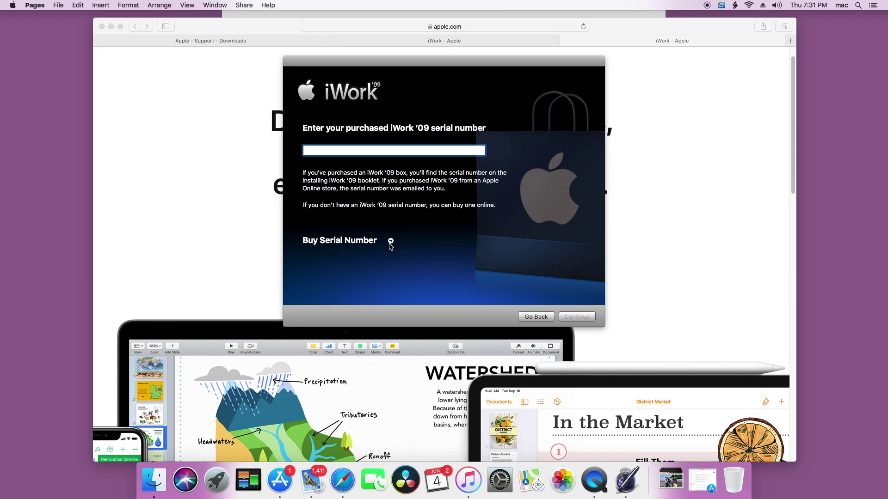
click(534, 318)
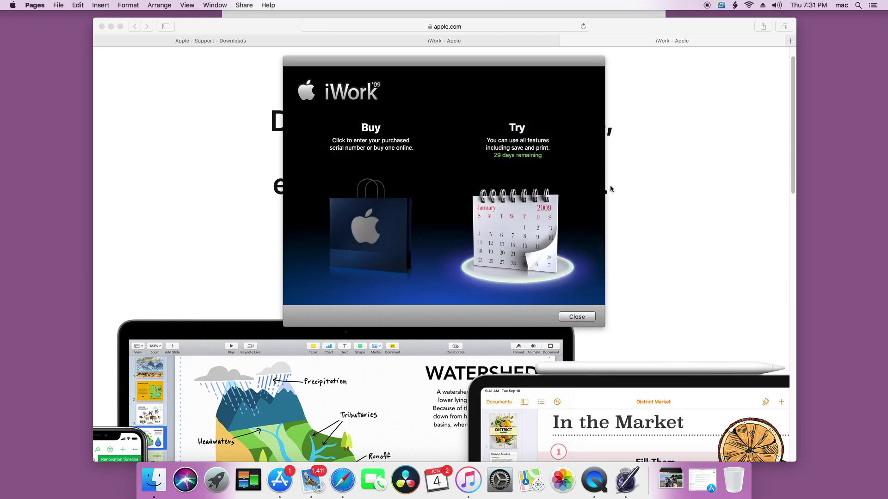
click(482, 208)
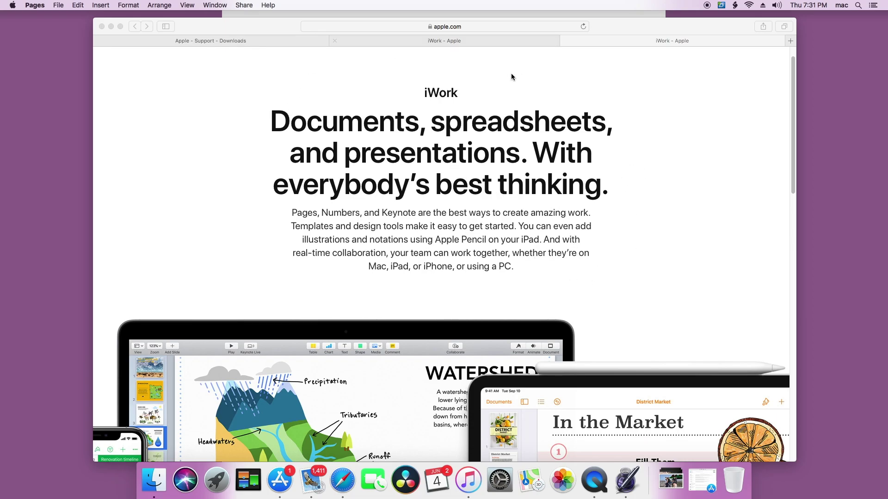
drag(618, 30, 634, 145)
click(476, 62)
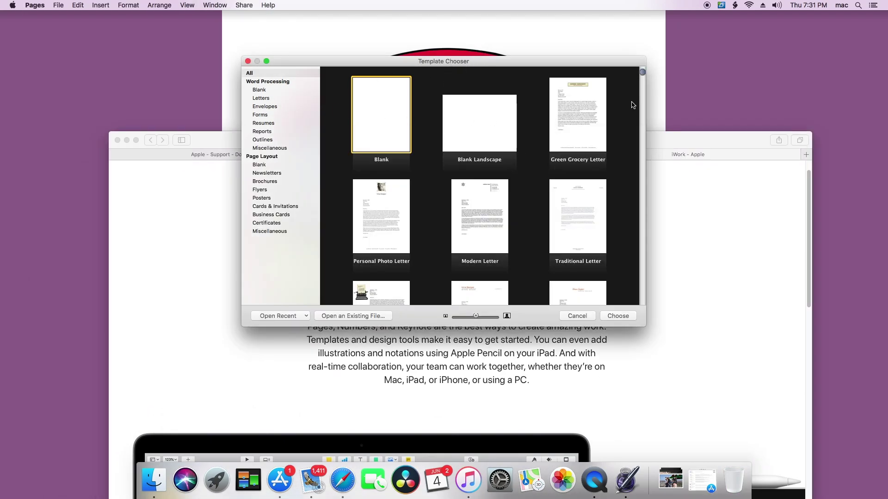
Look through the Pages Template Chooser, close it and quit Pages.
drag(641, 72, 611, 39)
click(247, 62)
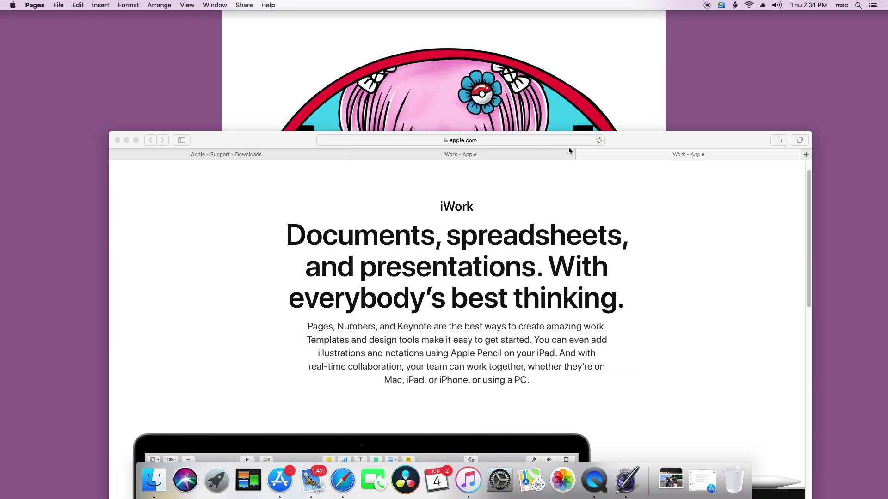
drag(619, 140, 578, 20)
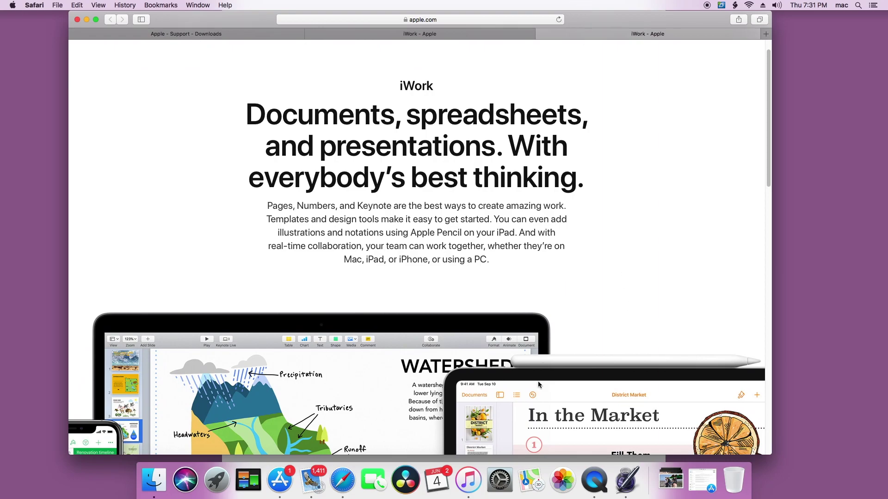
right_click(627, 473)
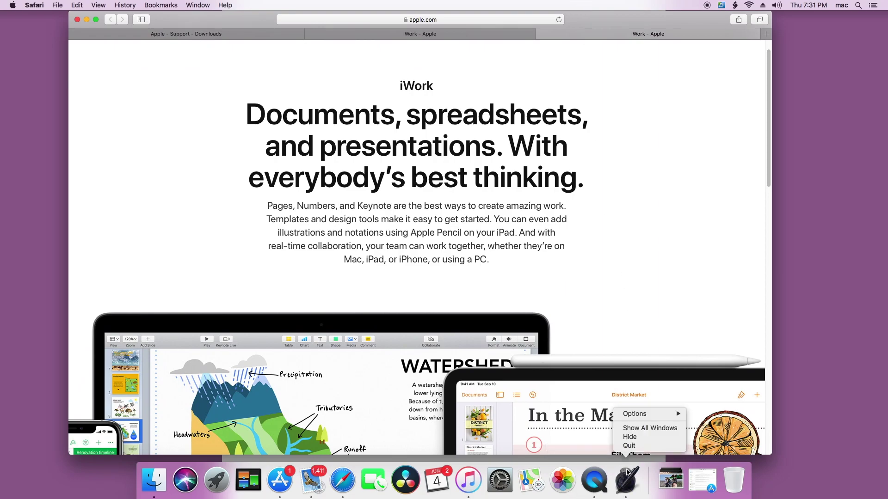
click(630, 446)
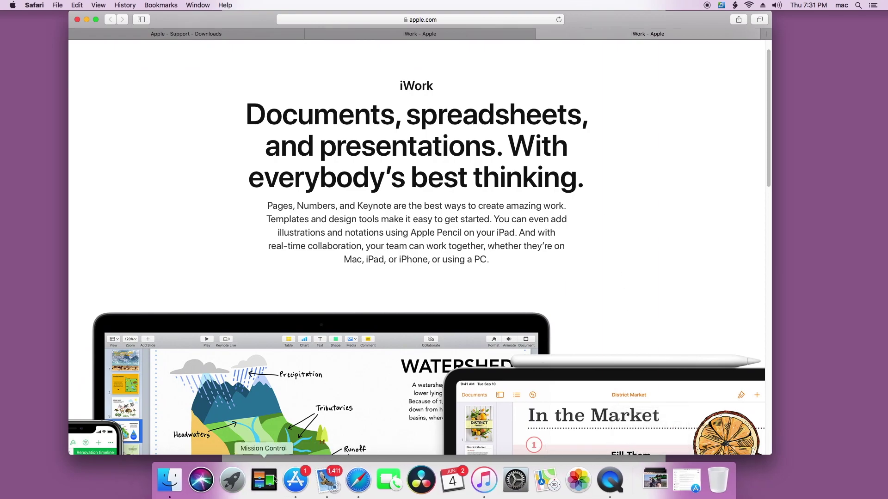
Try to move the old Pages app from Launchpad to the Trash.
click(235, 480)
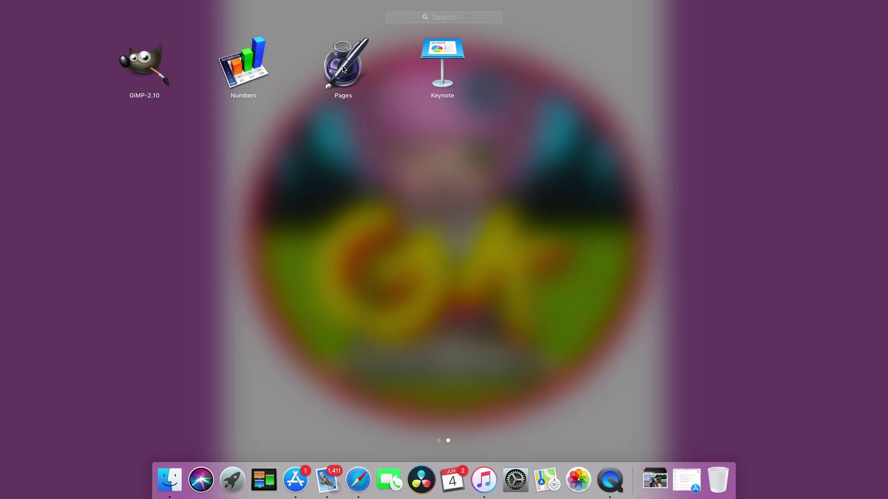
drag(342, 70, 722, 476)
drag(333, 51, 722, 476)
Move the old Pages app from the Applications folder in Finder to the Trash.
click(169, 480)
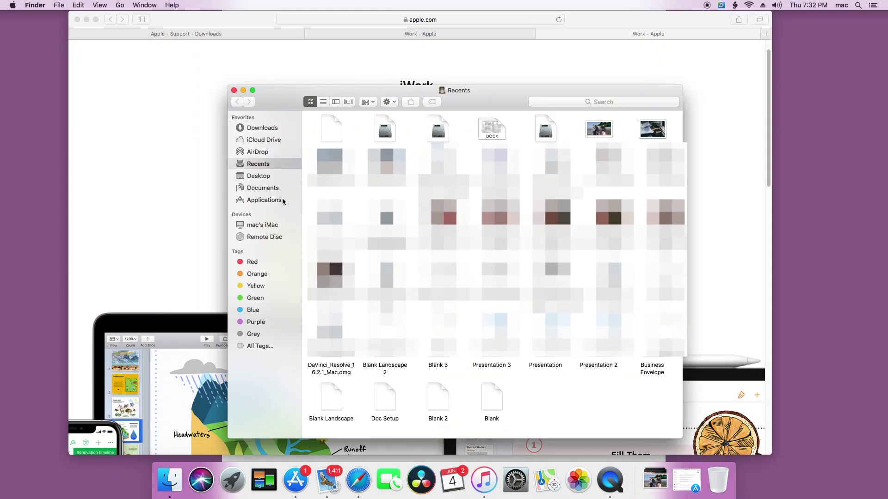
click(254, 199)
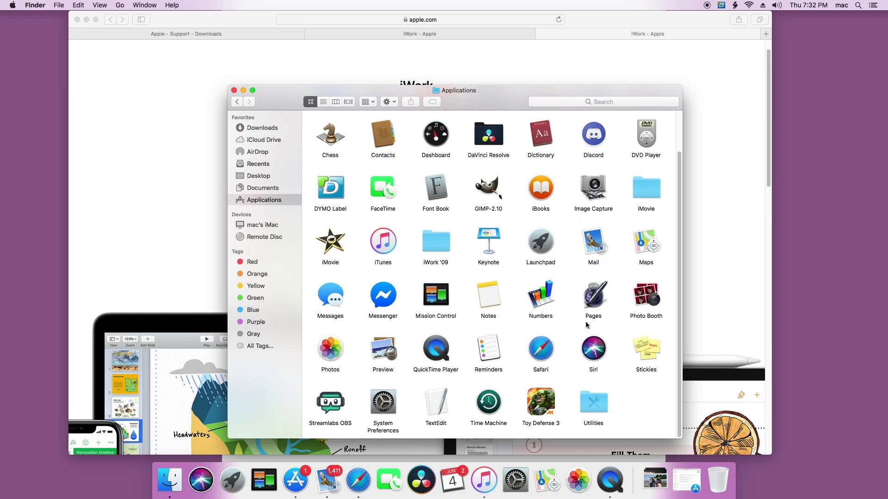
right_click(592, 296)
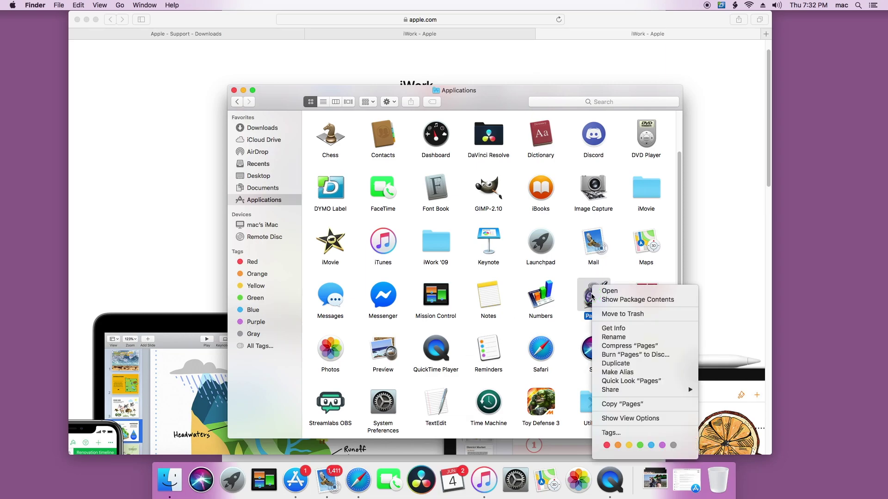
click(619, 314)
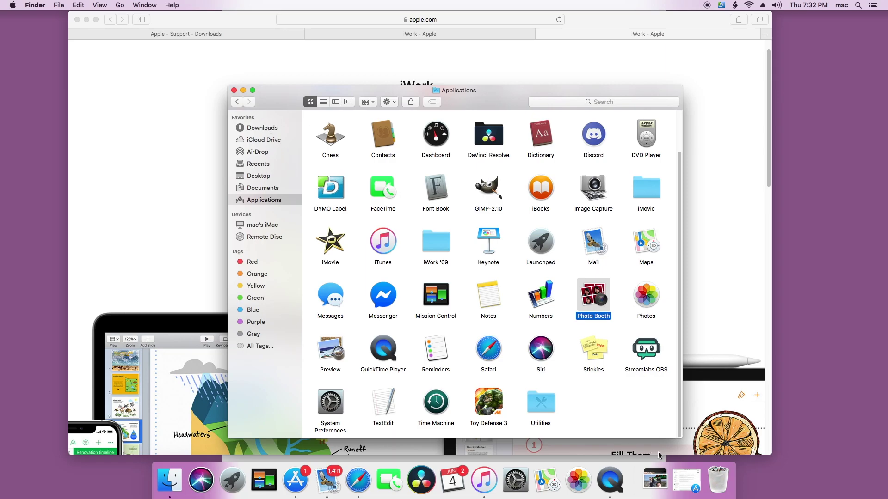
Empty the Trash permanently and close the Applications folder window.
right_click(716, 484)
click(724, 447)
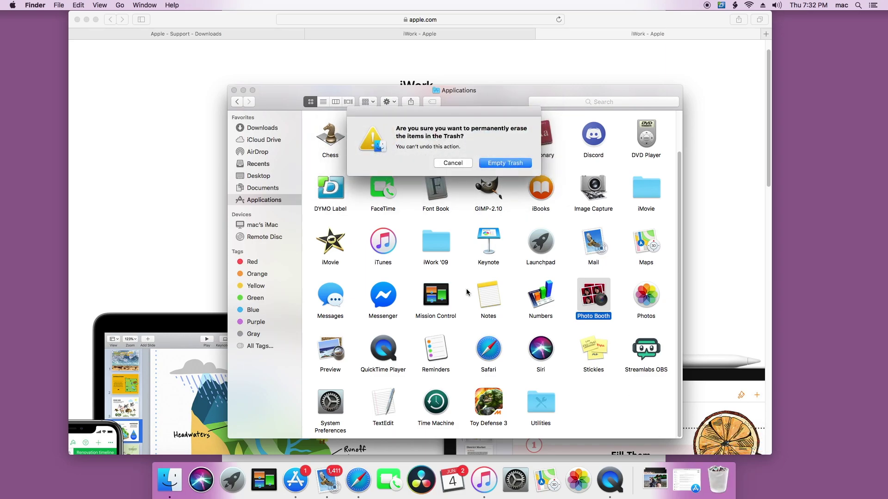
click(511, 164)
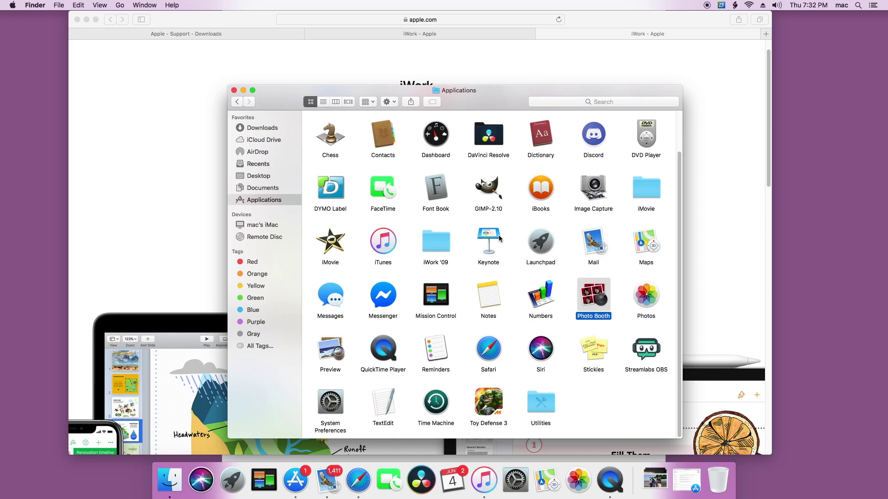
click(233, 91)
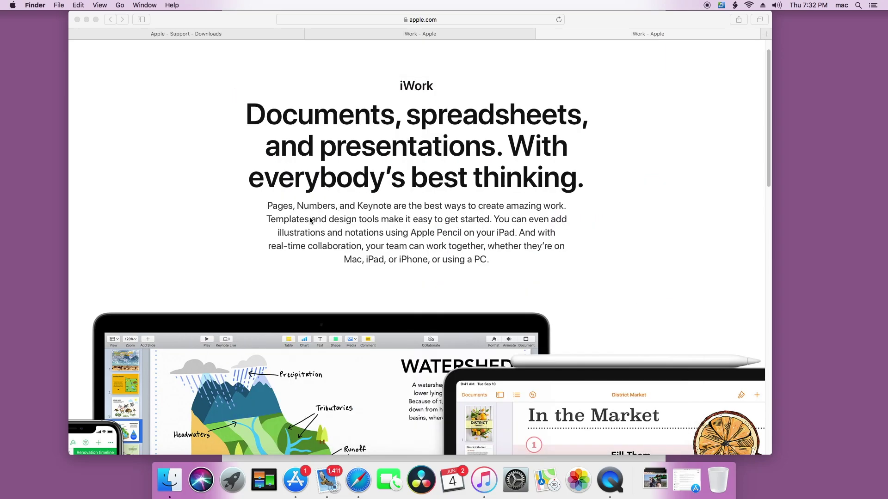
Switch to the App Store's purchased apps and install the last compatible version of Pages.
click(304, 484)
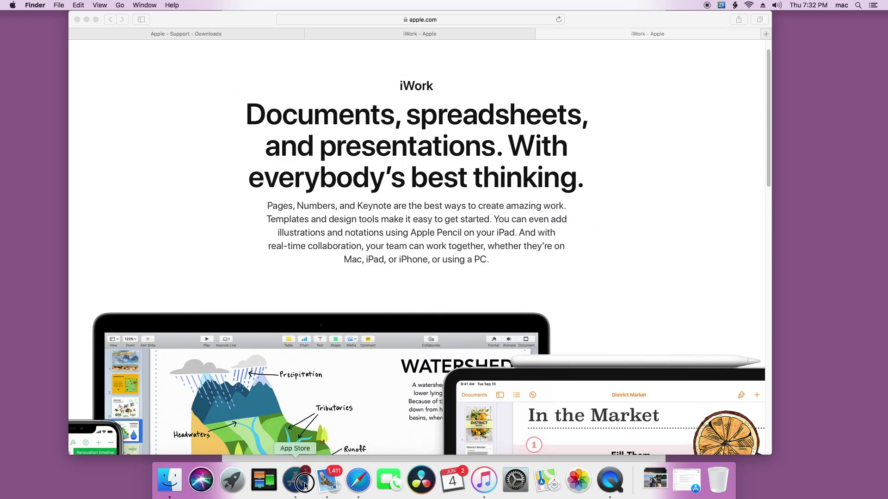
click(401, 21)
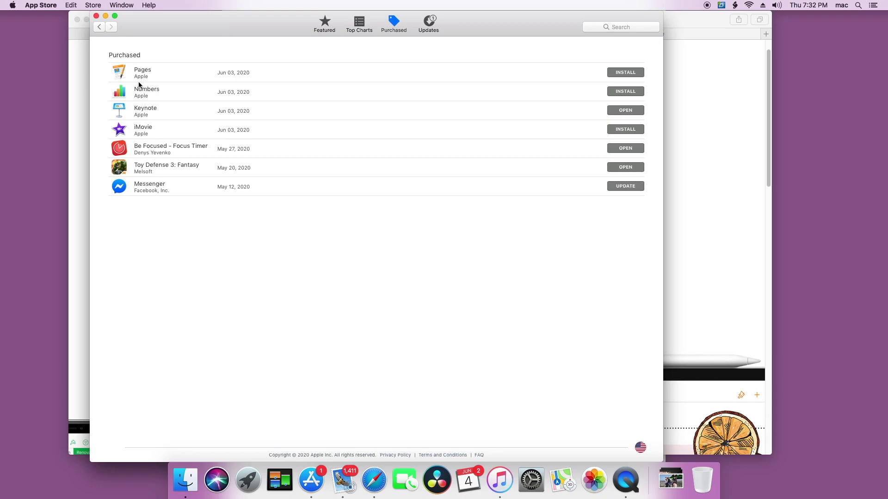
click(622, 73)
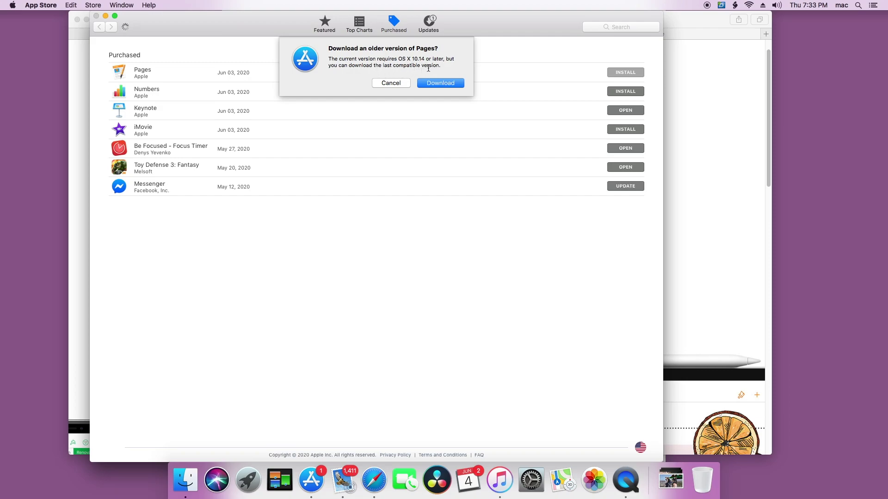
click(435, 83)
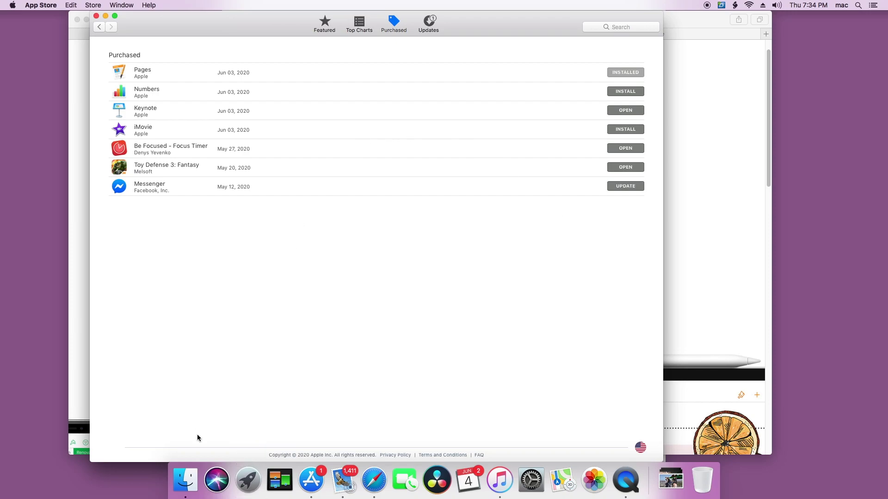
Launch the newly installed Pages from Launchpad, pass its welcome screens to view the existing documents, and dismiss the document browser.
click(248, 480)
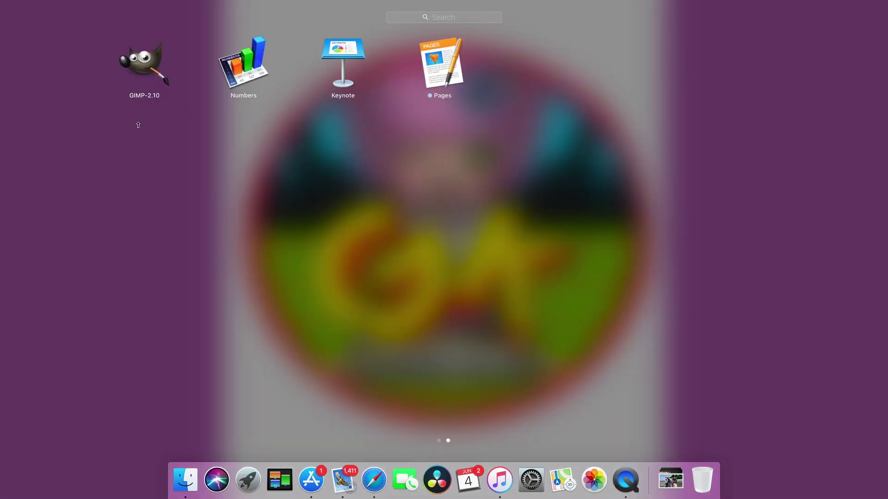
click(452, 71)
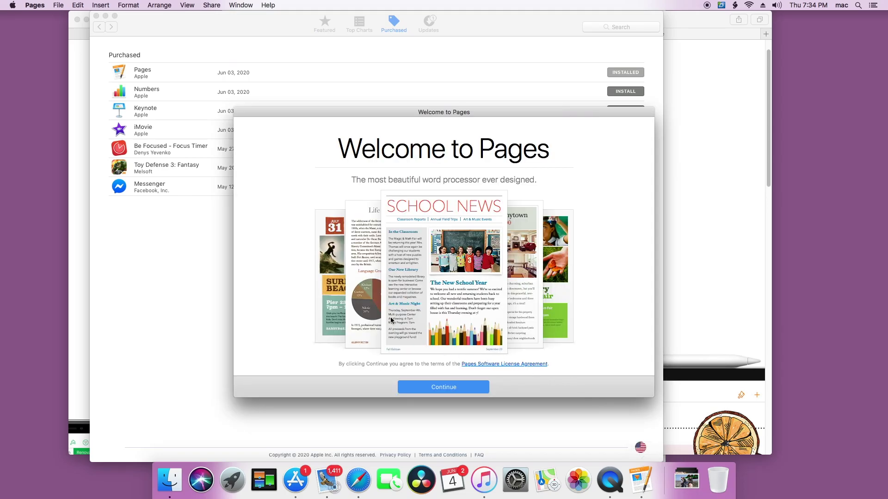
click(438, 388)
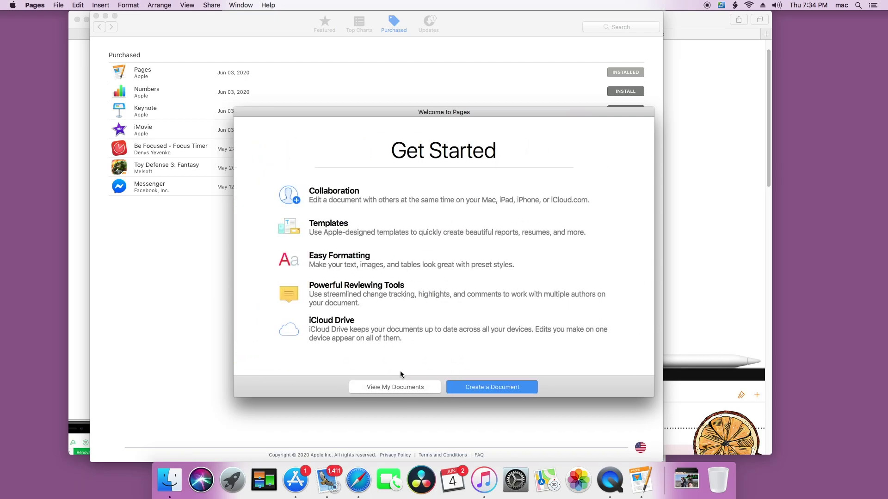
click(422, 387)
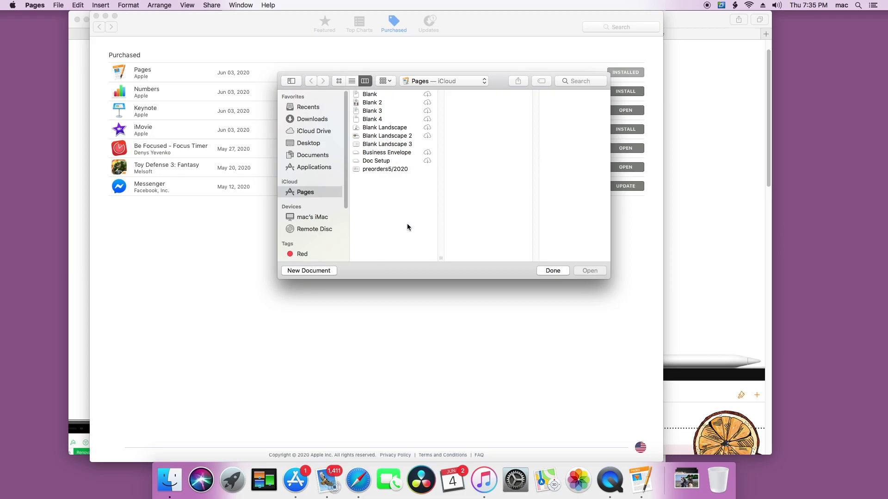
click(552, 271)
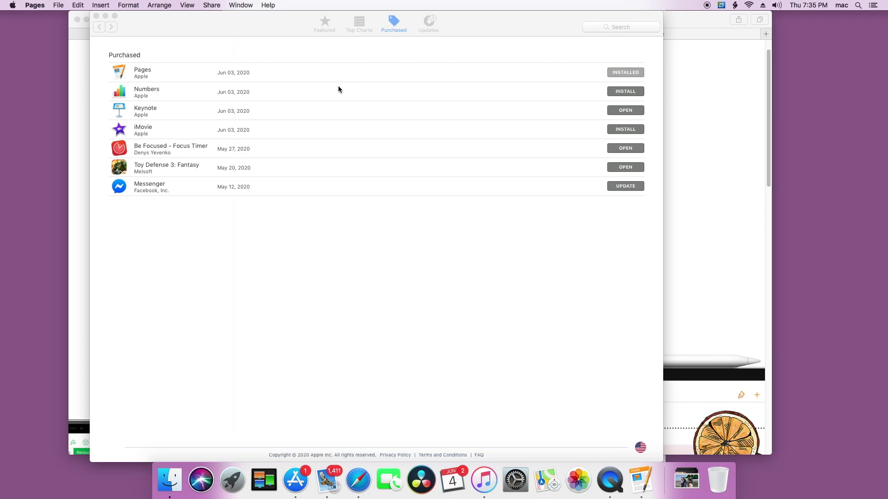
Install the last compatible version of Numbers from the App Store's purchased apps.
click(617, 94)
click(619, 94)
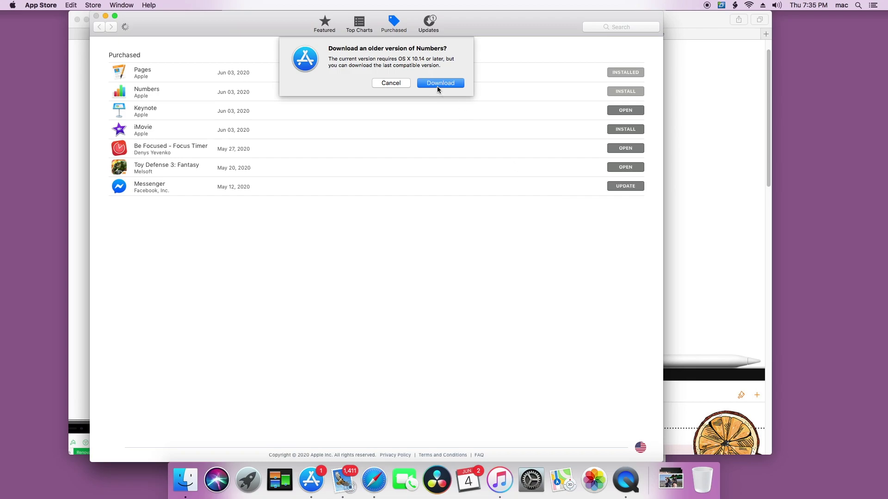
click(437, 87)
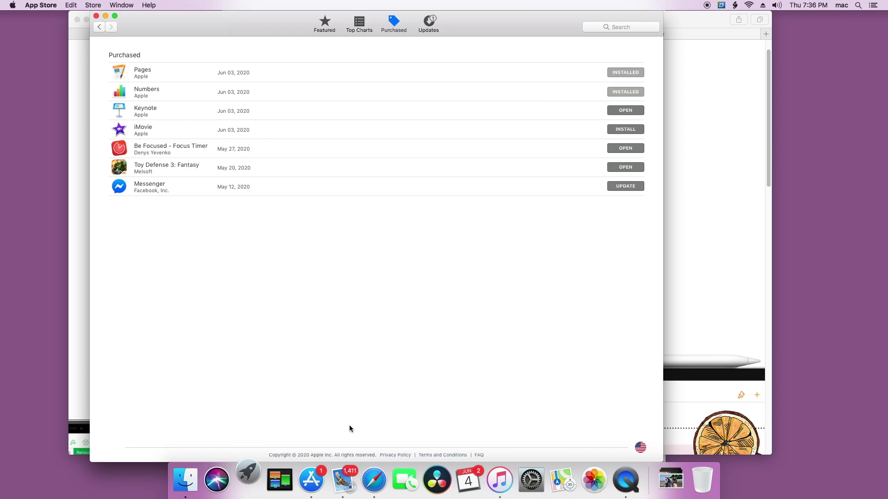
Launch Numbers from Launchpad, pass its welcome screens to view the spreadsheets, then quit it and return to the App Store.
click(245, 478)
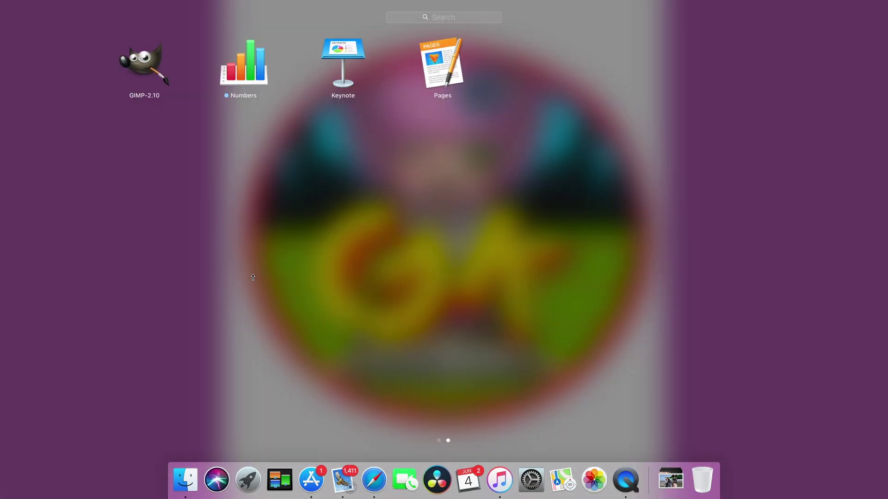
click(240, 101)
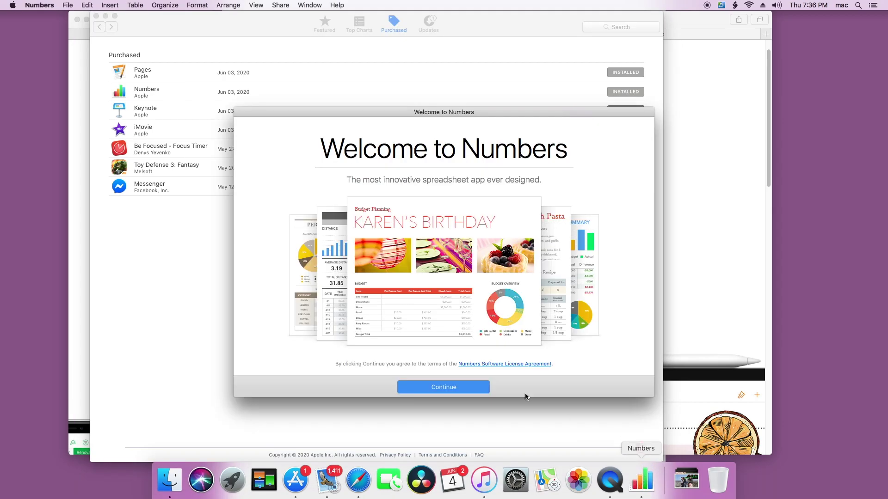
click(464, 393)
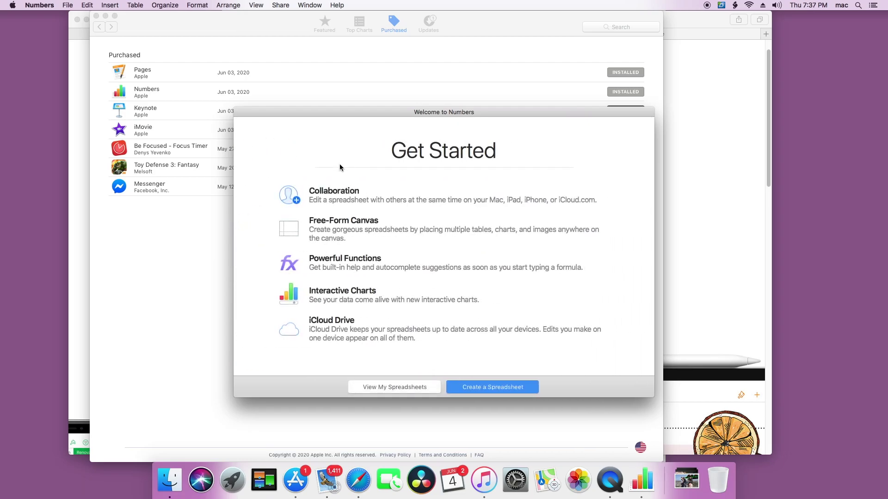
click(424, 387)
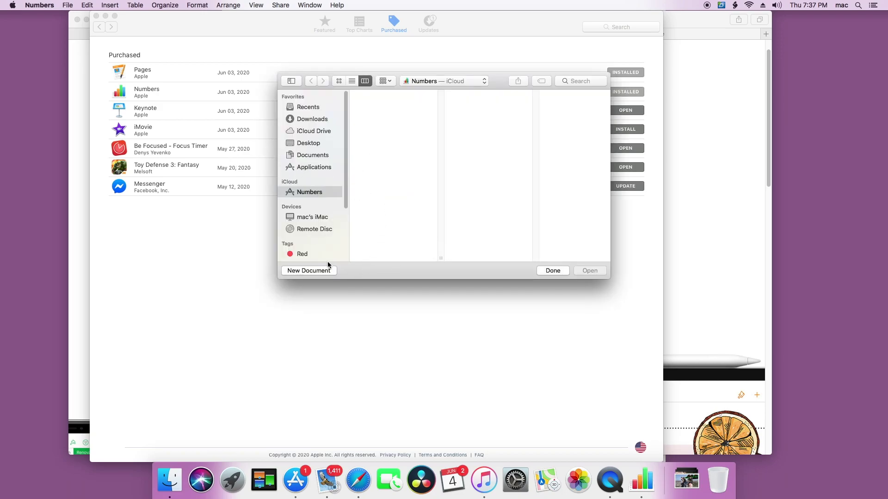
click(549, 272)
key(super+q)
click(120, 125)
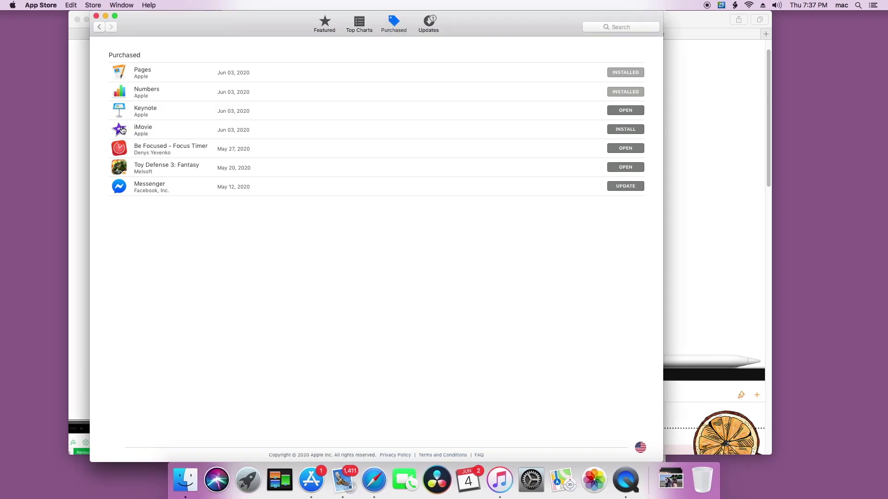